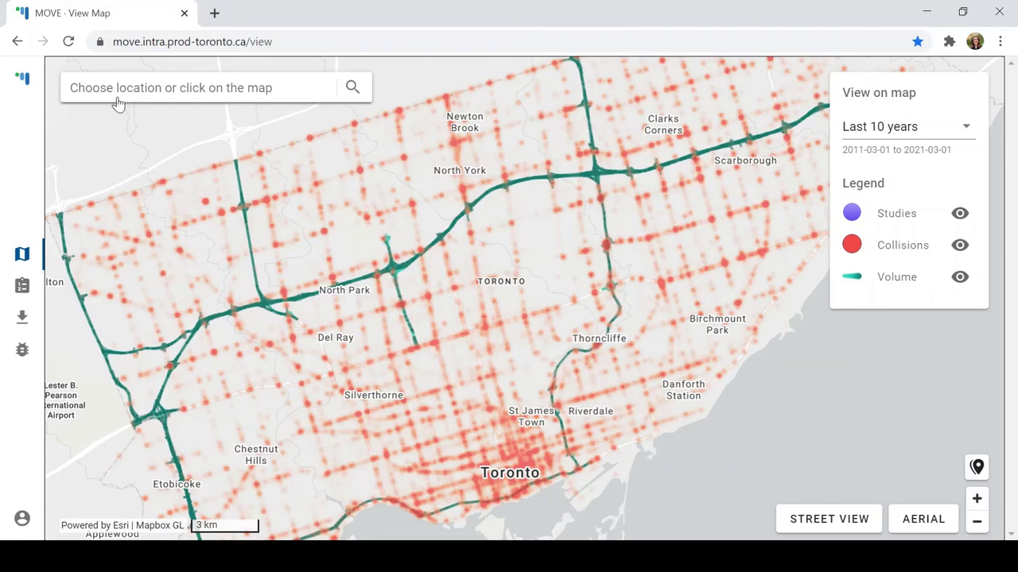
Search 'danforth and dawes' and select the Danforth Ave / Dawes Rd intersection suggestion.
left_click(119, 101)
type("danforth and dawes")
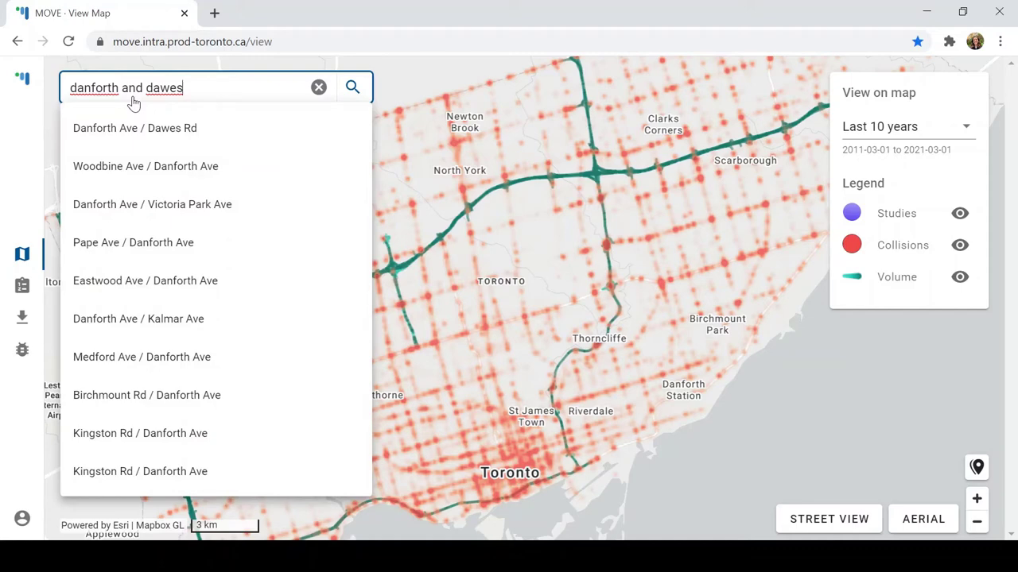
left_click(155, 135)
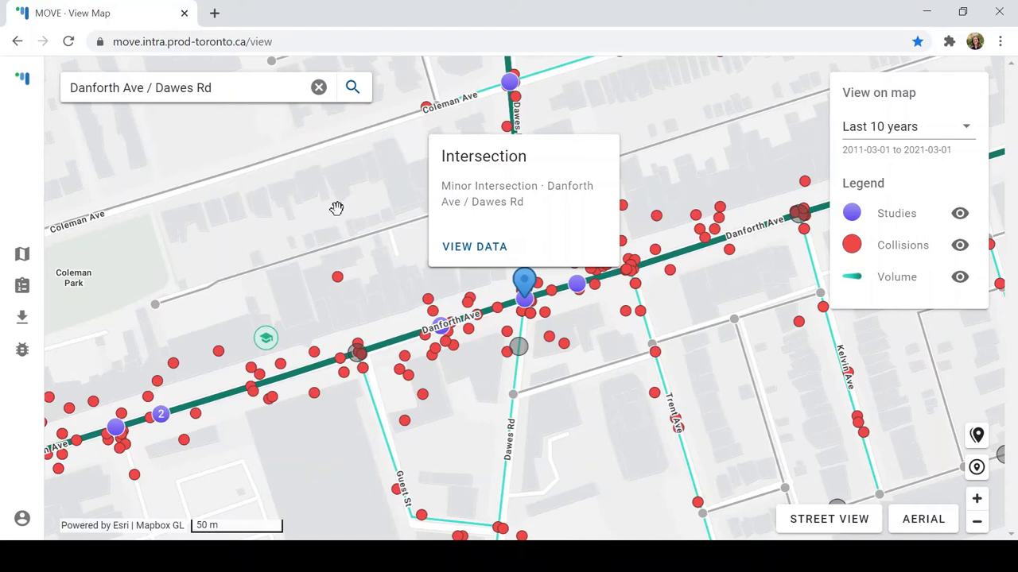
Close the intersection card, inspect the study, collision and school markers, and toggle Collisions off and on.
left_click(336, 209)
mouse_move(159, 414)
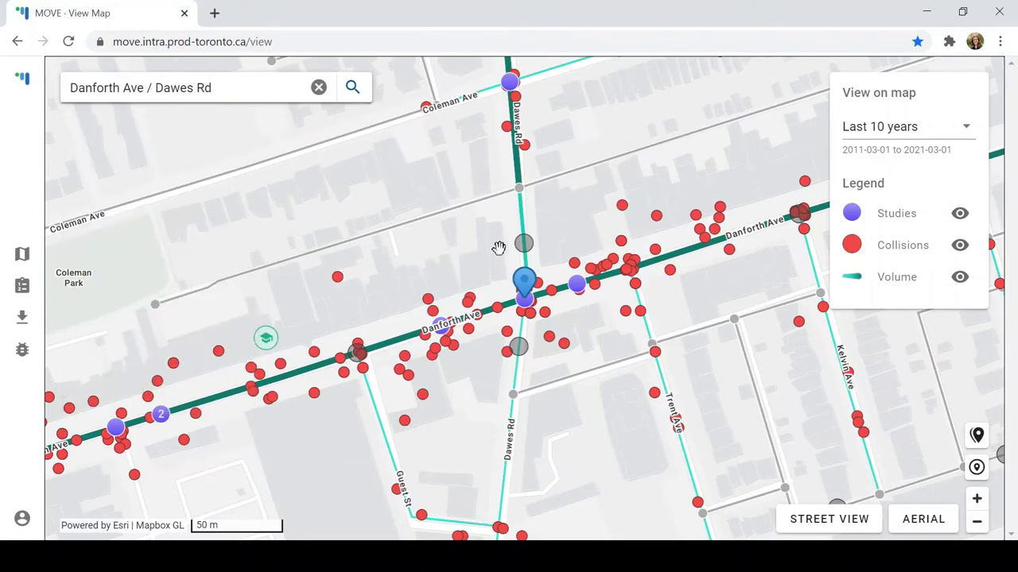
mouse_move(523, 244)
mouse_move(430, 306)
mouse_move(276, 344)
left_click(960, 246)
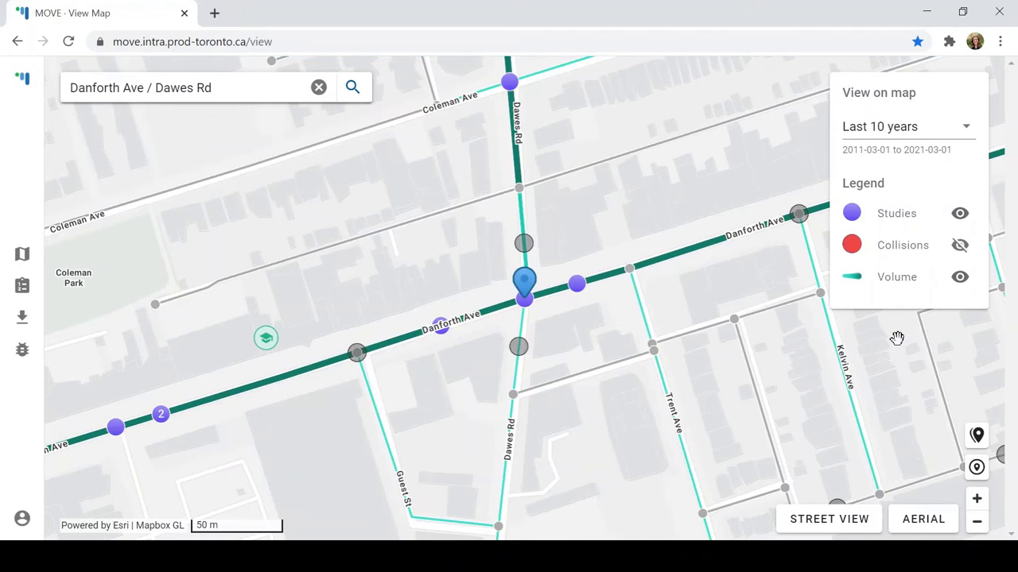
left_click(959, 244)
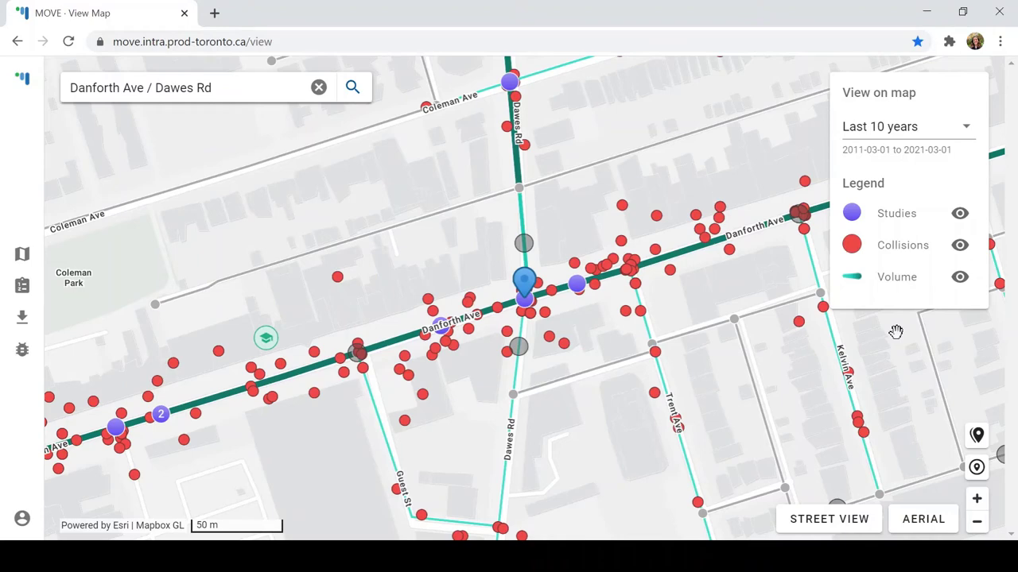
Choose Last 5 years on the map, recenter on the intersection, and preview then leave the aerial basemap.
left_click(924, 137)
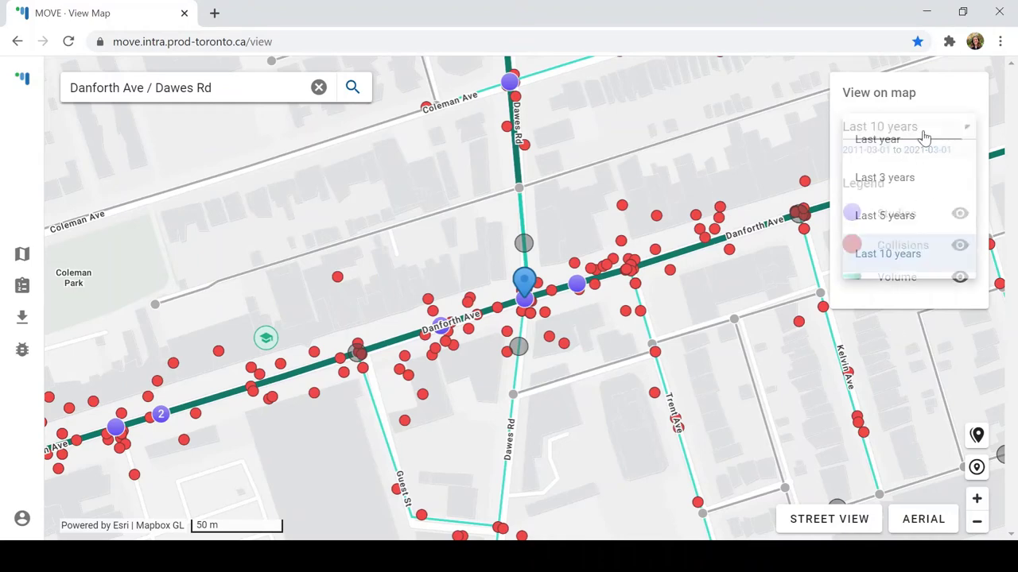
left_click(918, 216)
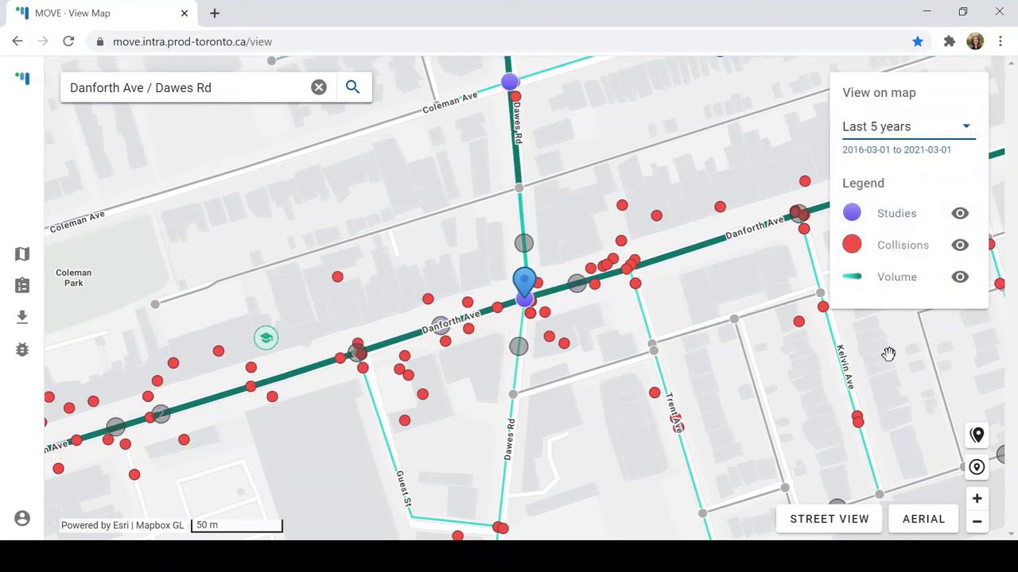
scroll(689, 287, "up", 3)
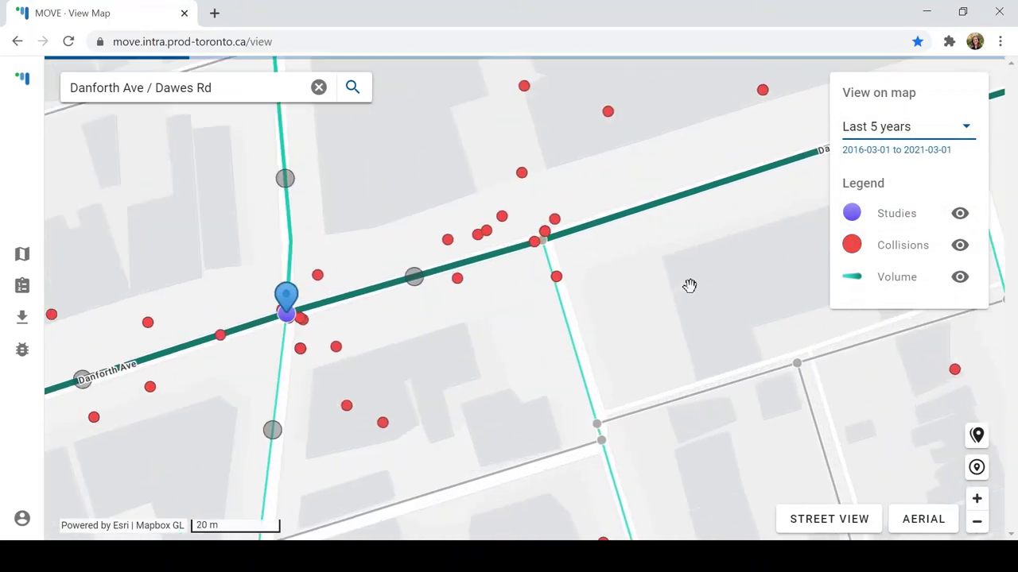
scroll(688, 287, "down", 2)
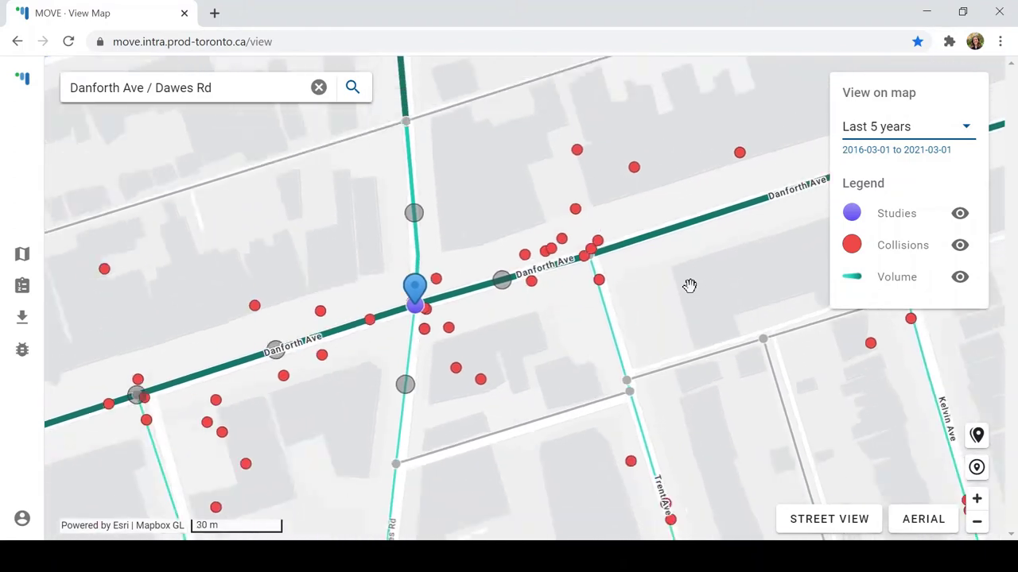
left_click_drag(638, 157, 700, 176)
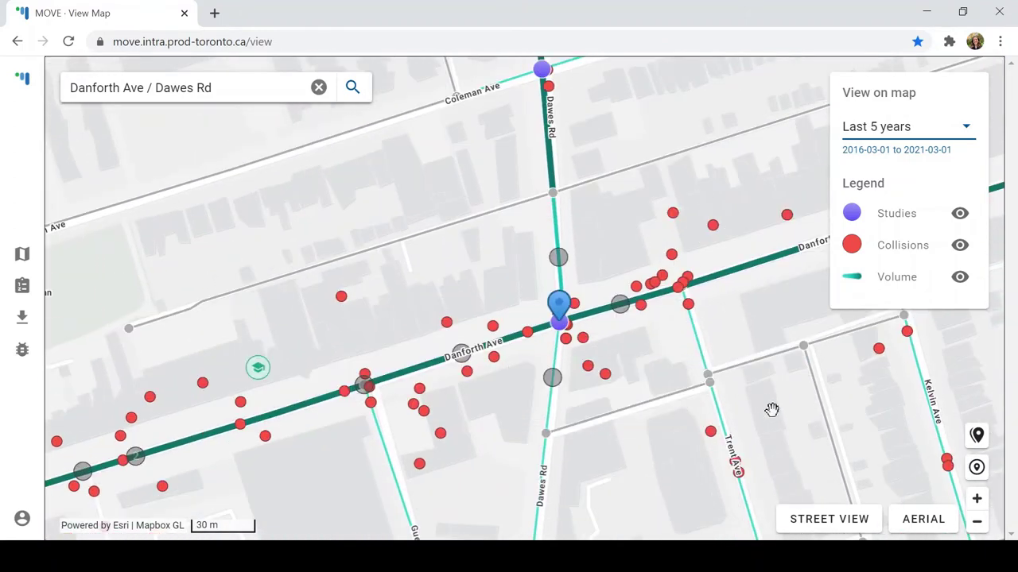
left_click(922, 519)
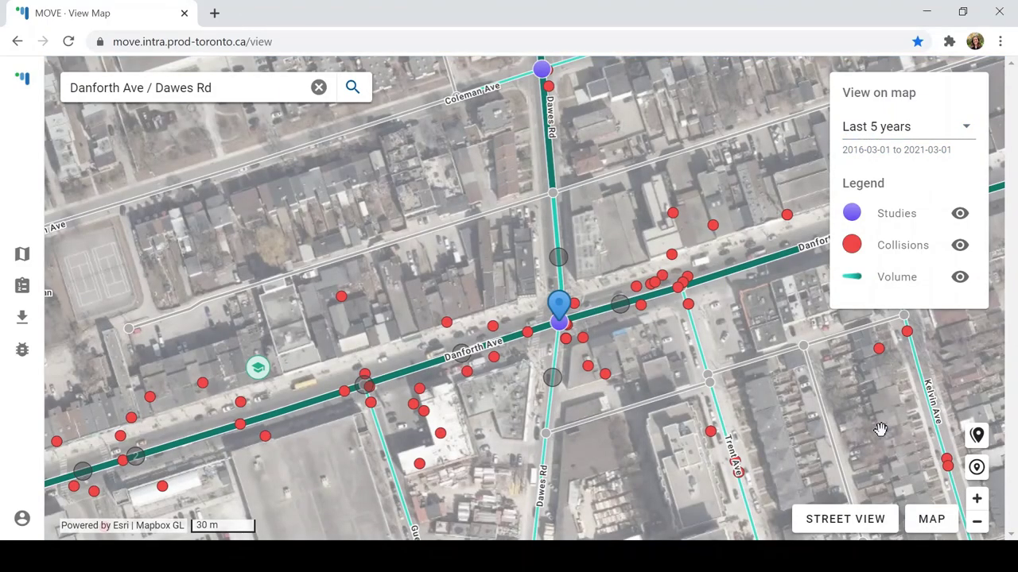
left_click(925, 519)
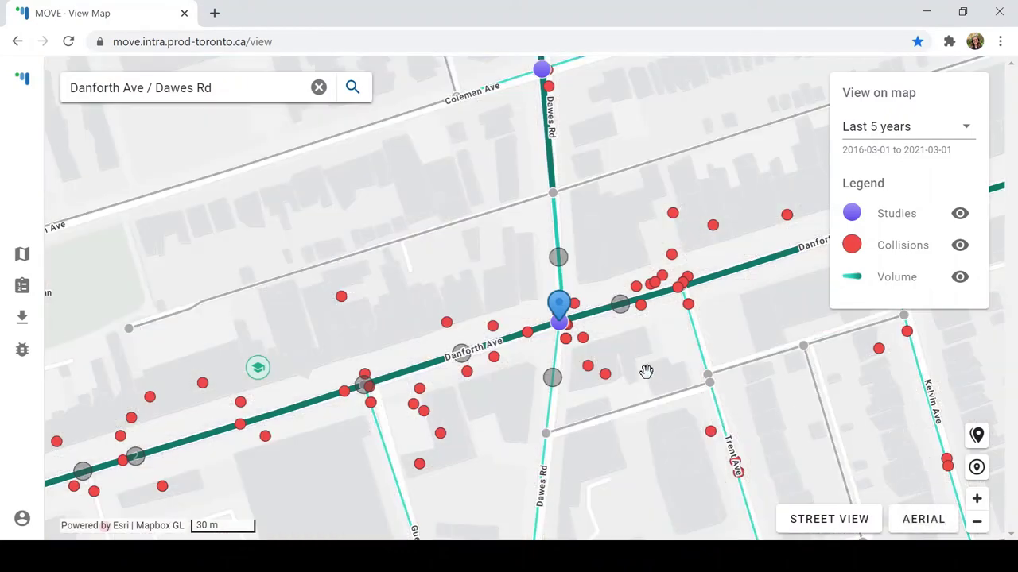
Open the study marker at Danforth Ave / Dawes Rd and view its 655 collisions and 14 studies.
left_click(559, 324)
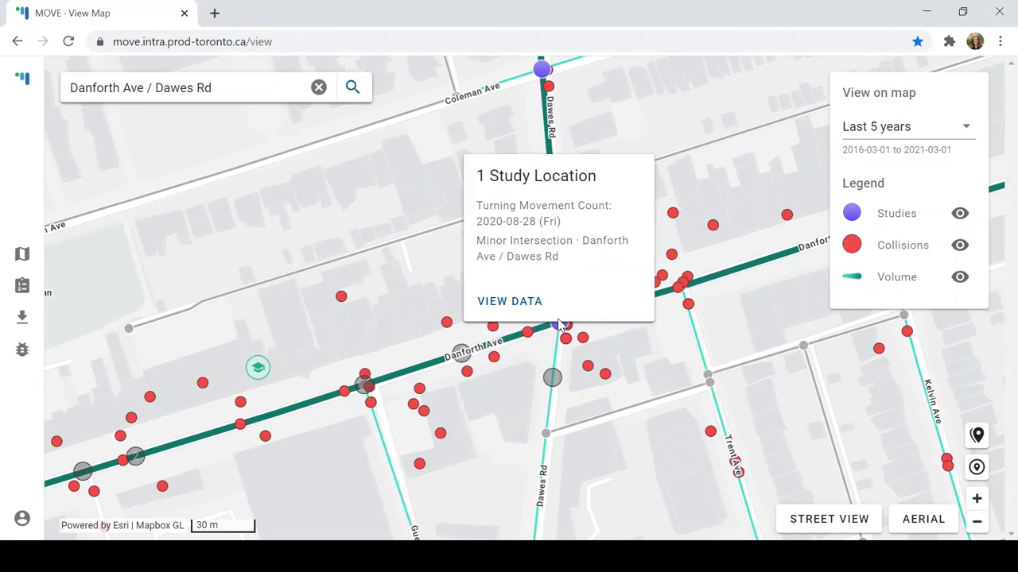
left_click(534, 309)
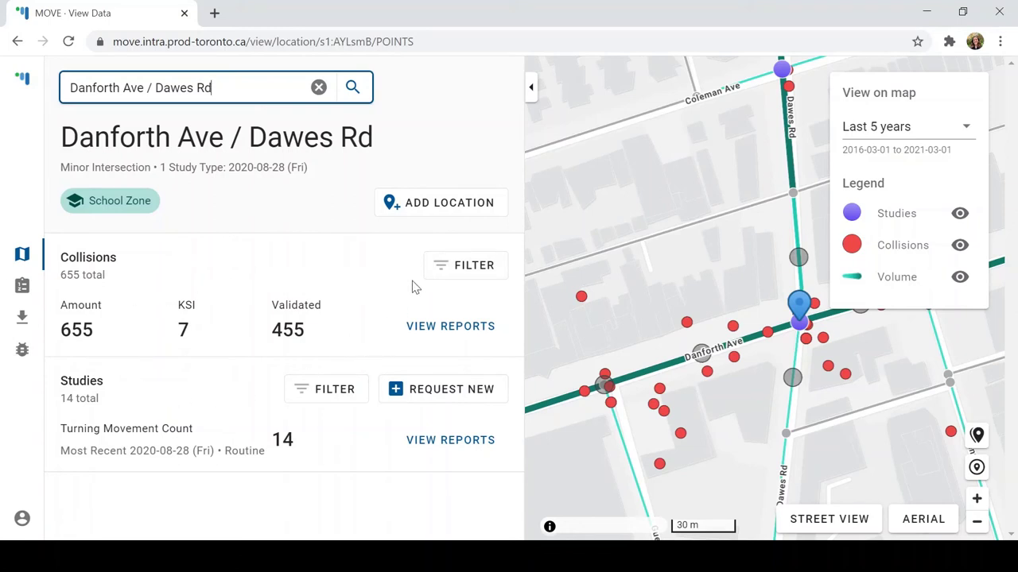
Filter the location's collisions to Pedestrians on Monday through Friday.
left_click(470, 275)
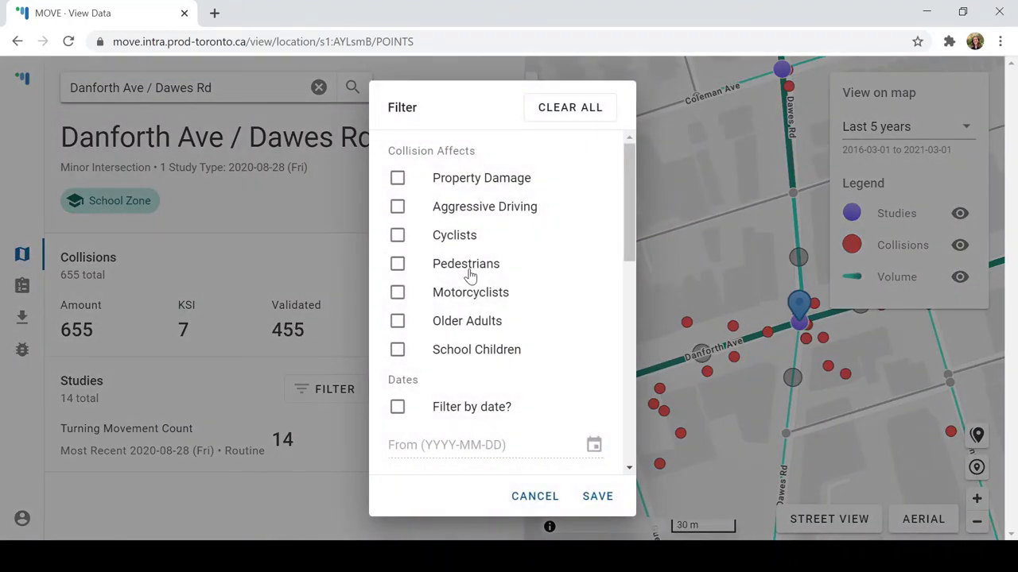
left_click(466, 270)
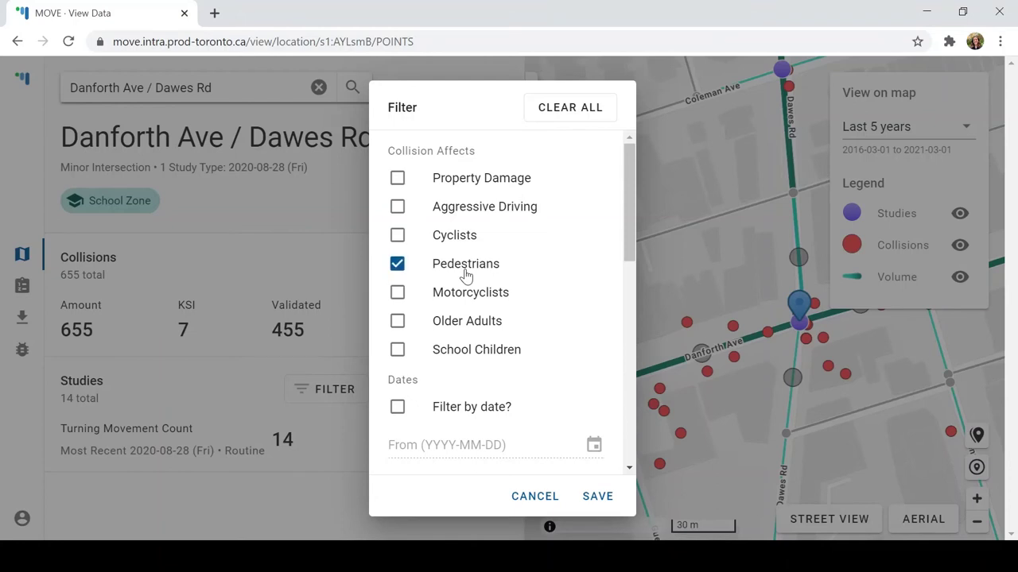
scroll(466, 275, "down", 5)
left_click(446, 259)
left_click(444, 287)
left_click(444, 316)
left_click(445, 346)
left_click(440, 373)
Narrow the collision time of day to 6–9 and save the filter.
scroll(525, 335, "down", 4)
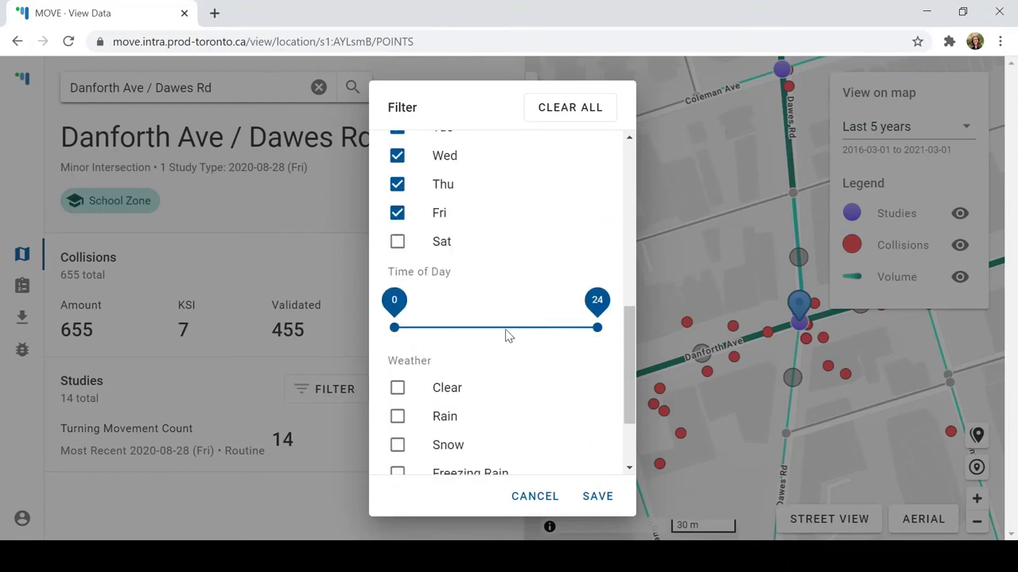
left_click_drag(395, 327, 446, 332)
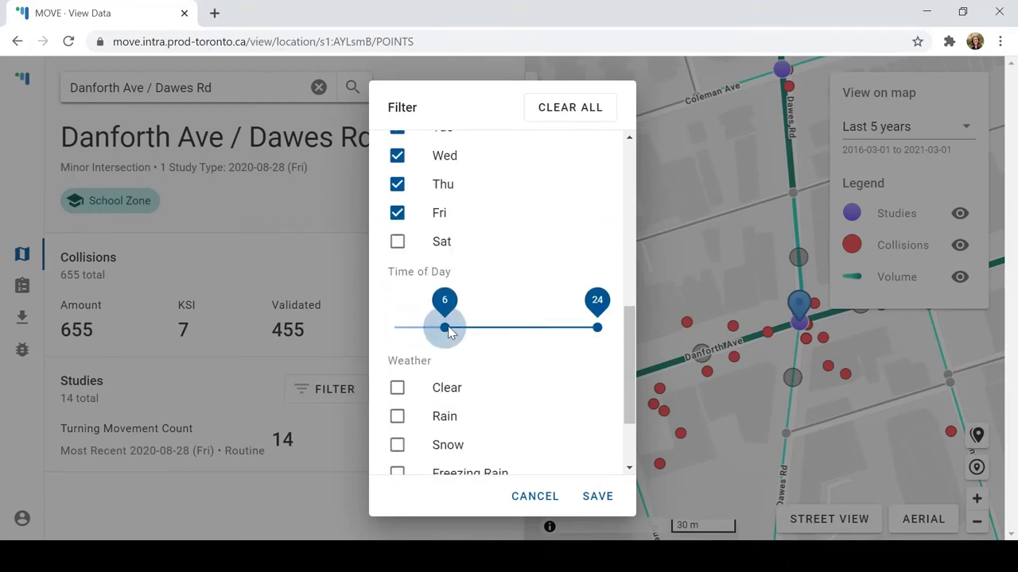
left_click(600, 331)
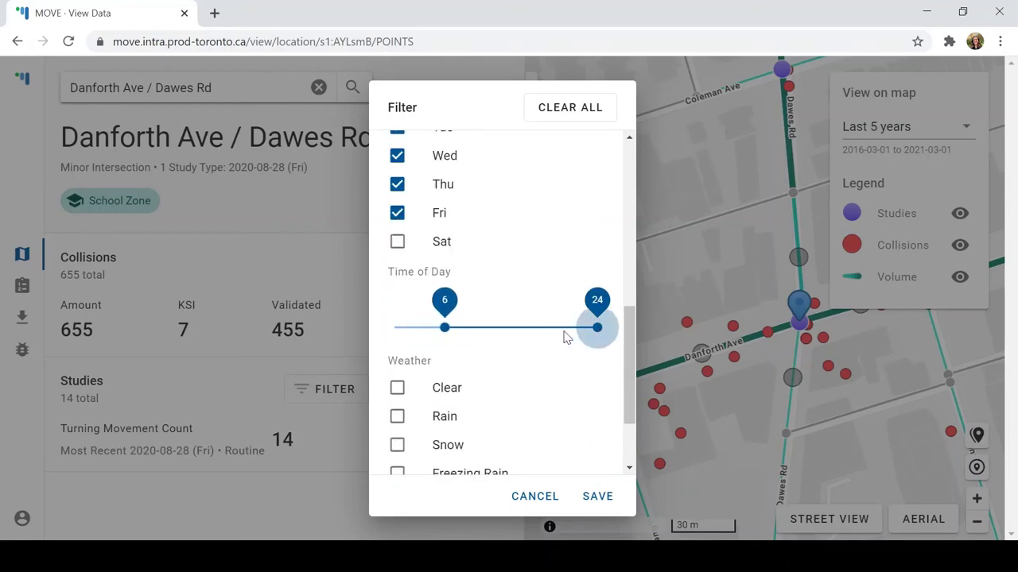
left_click_drag(579, 337, 472, 332)
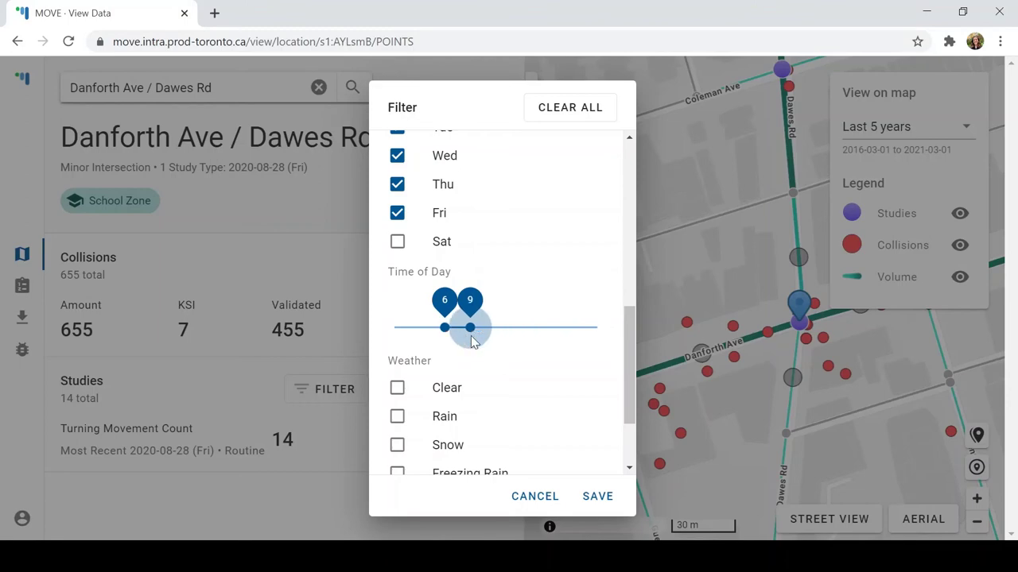
left_click(597, 497)
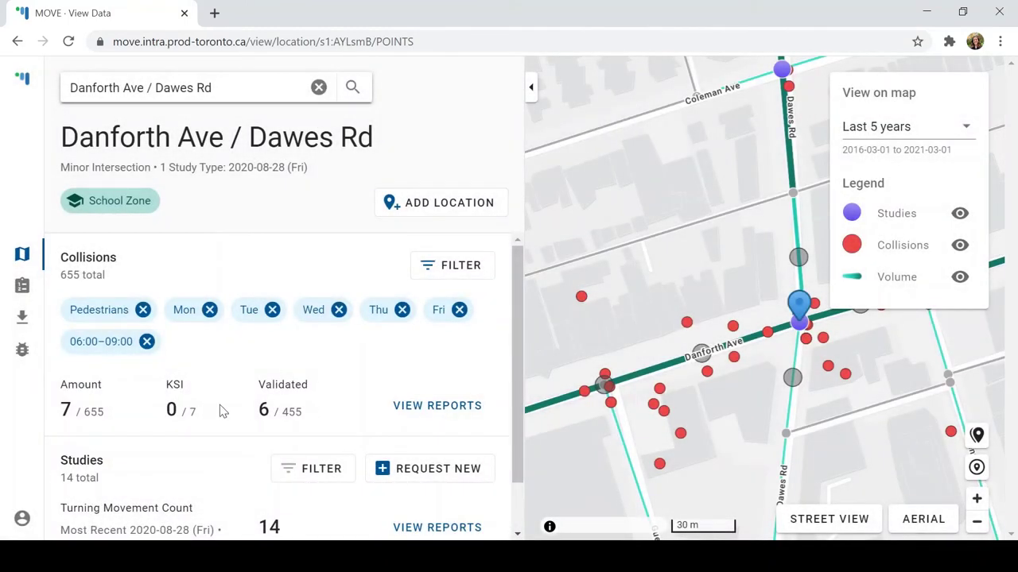
Open the Studies reports to show the 2020-08-28 Turning Movement Count summary.
scroll(222, 411, "down", 1)
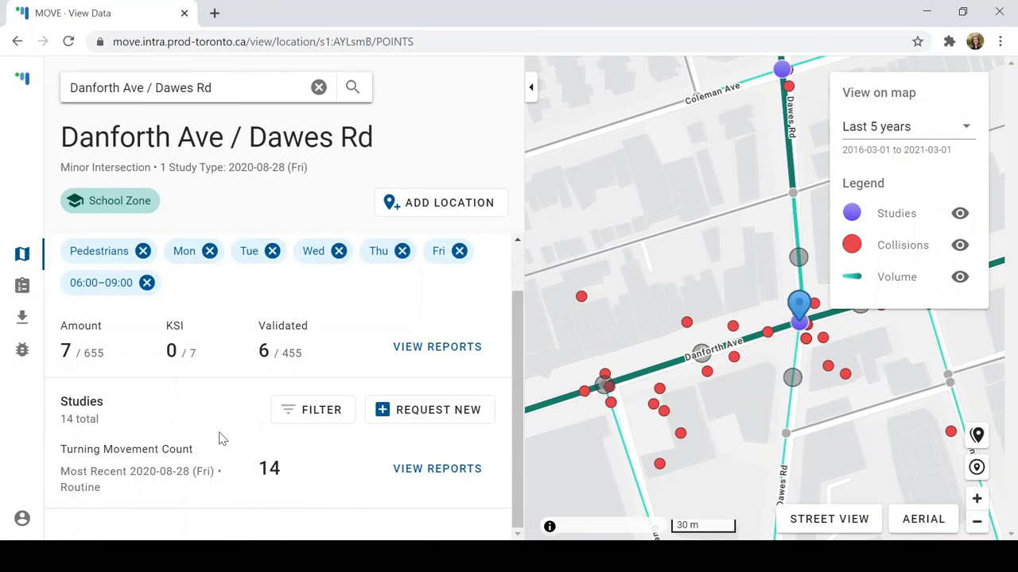
left_click(442, 477)
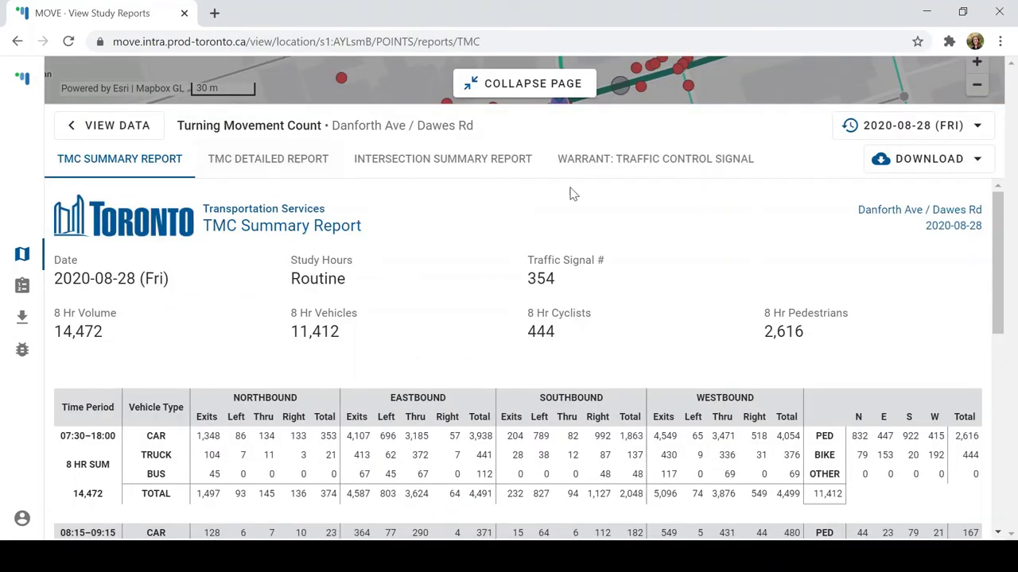
Look over the study date and download format lists, then collapse the page to show the map above the report.
left_click(982, 131)
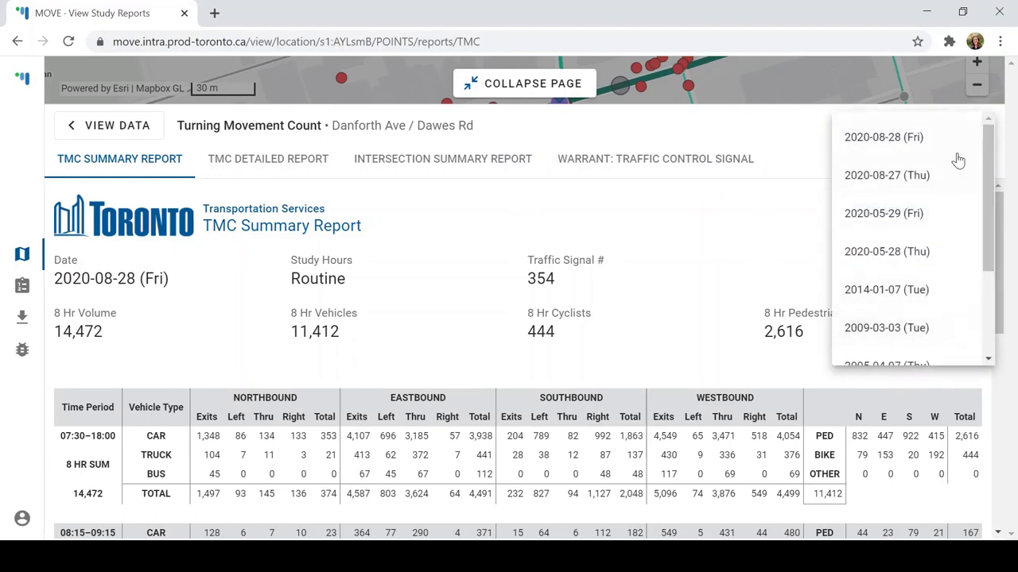
left_click(793, 215)
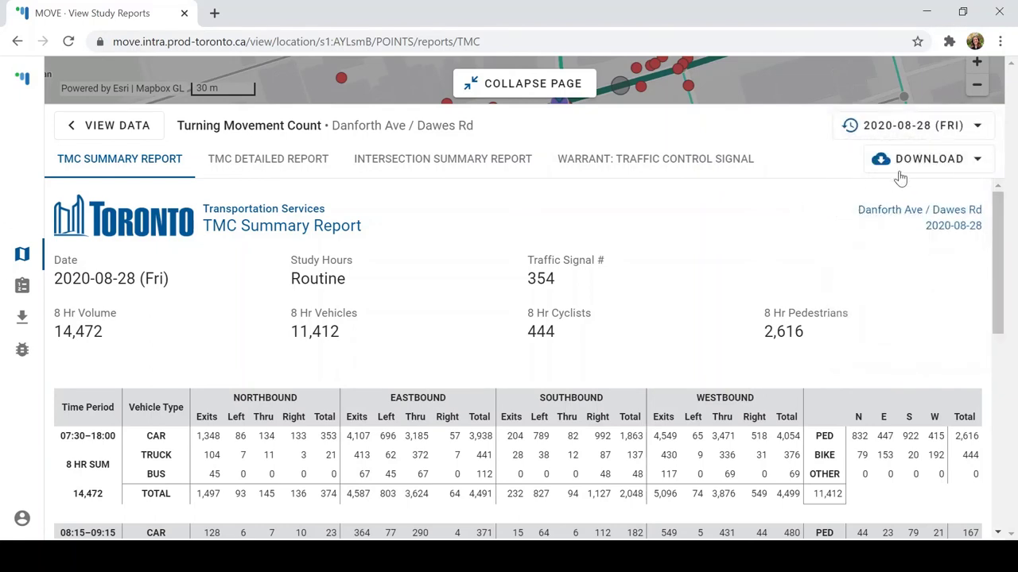
left_click(882, 159)
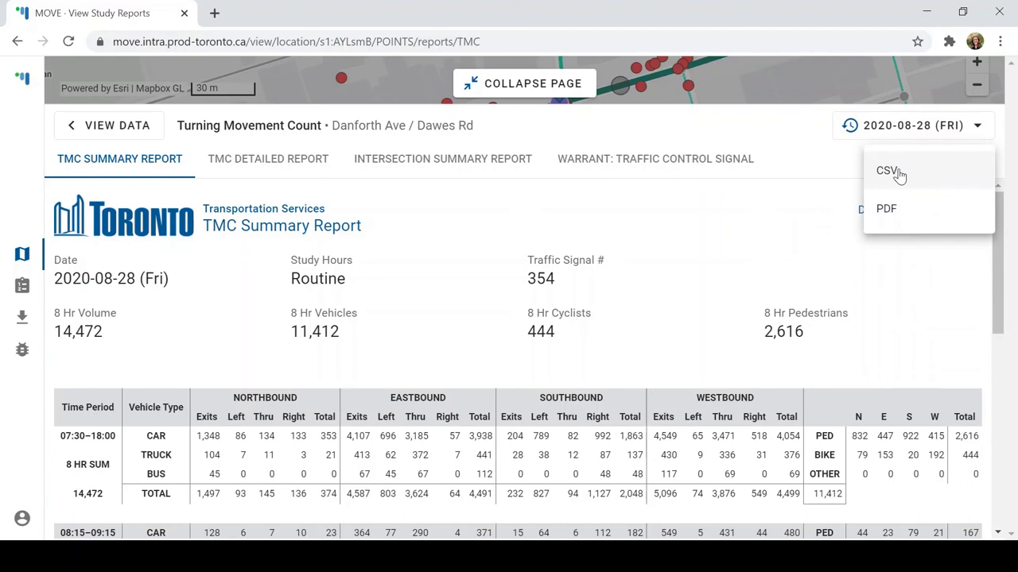
left_click(823, 182)
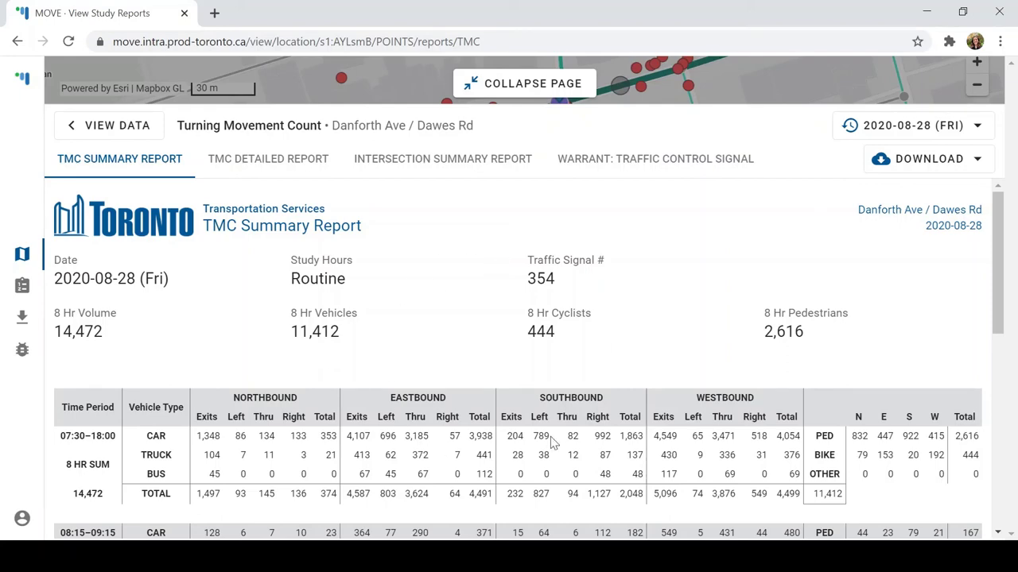
left_click(515, 84)
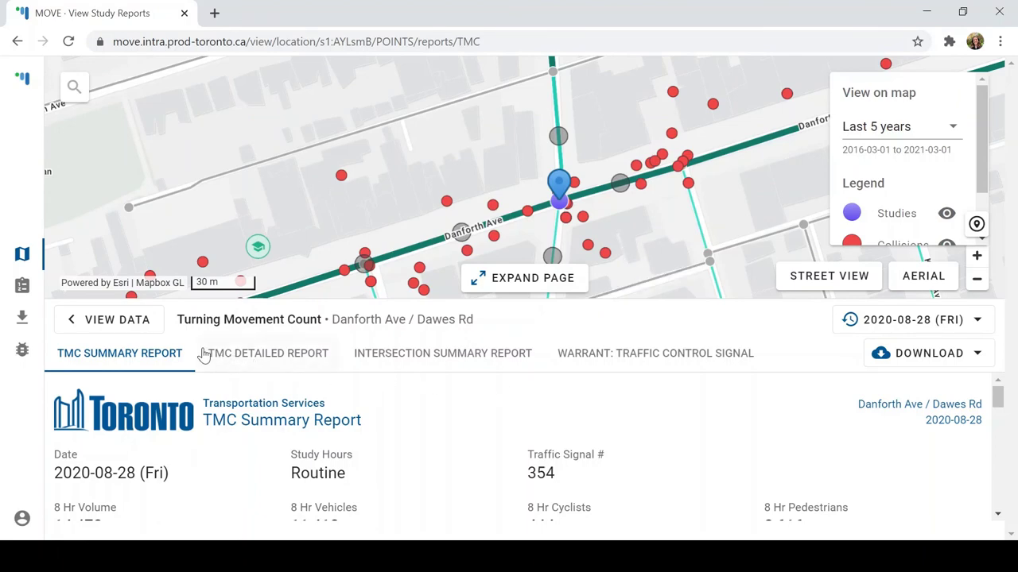
Go back to the Danforth Ave / Dawes Rd View Data page and start a new study request.
left_click(117, 319)
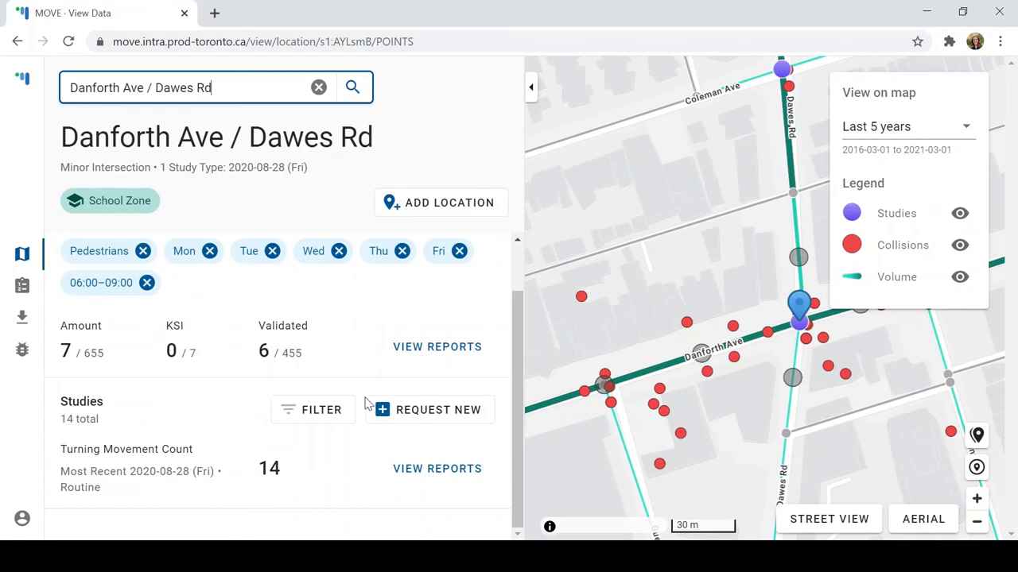
left_click(446, 424)
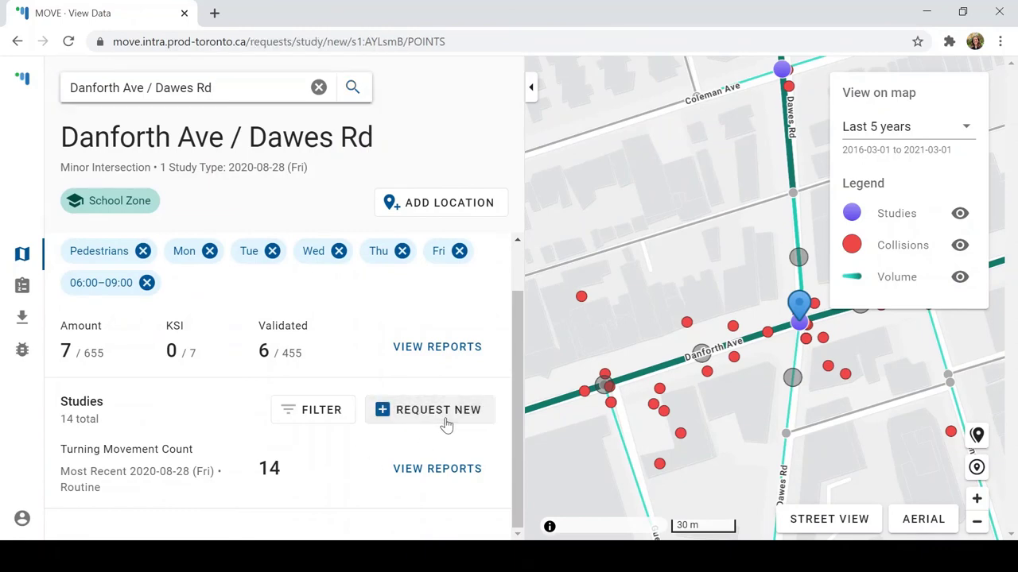